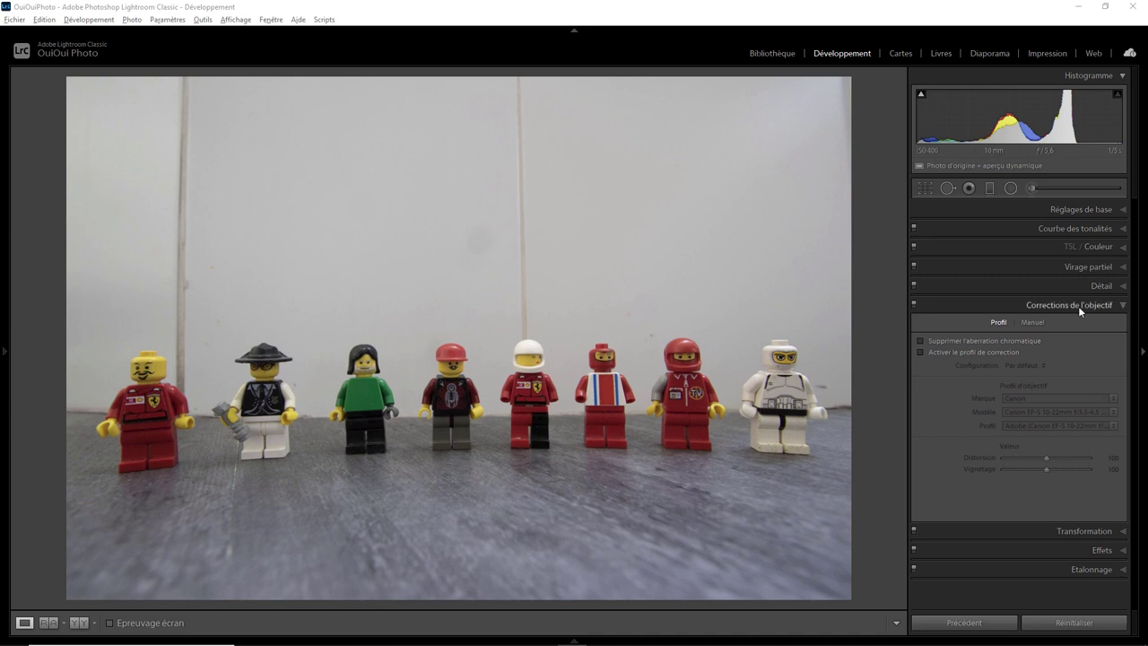
left_click(948, 350)
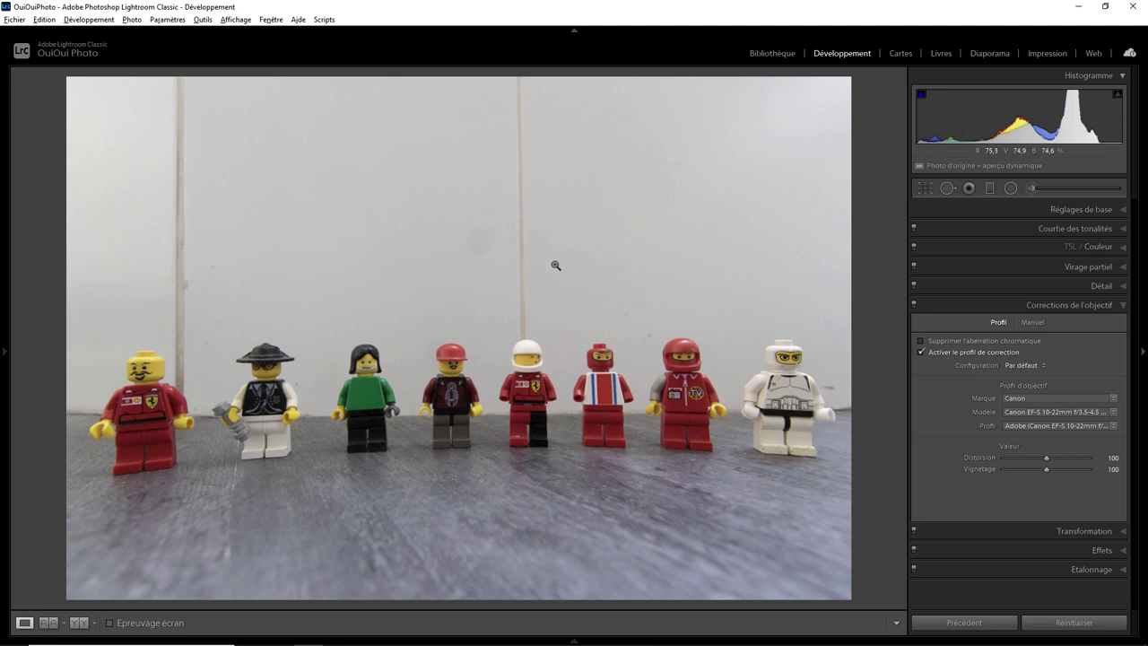
left_click(929, 352)
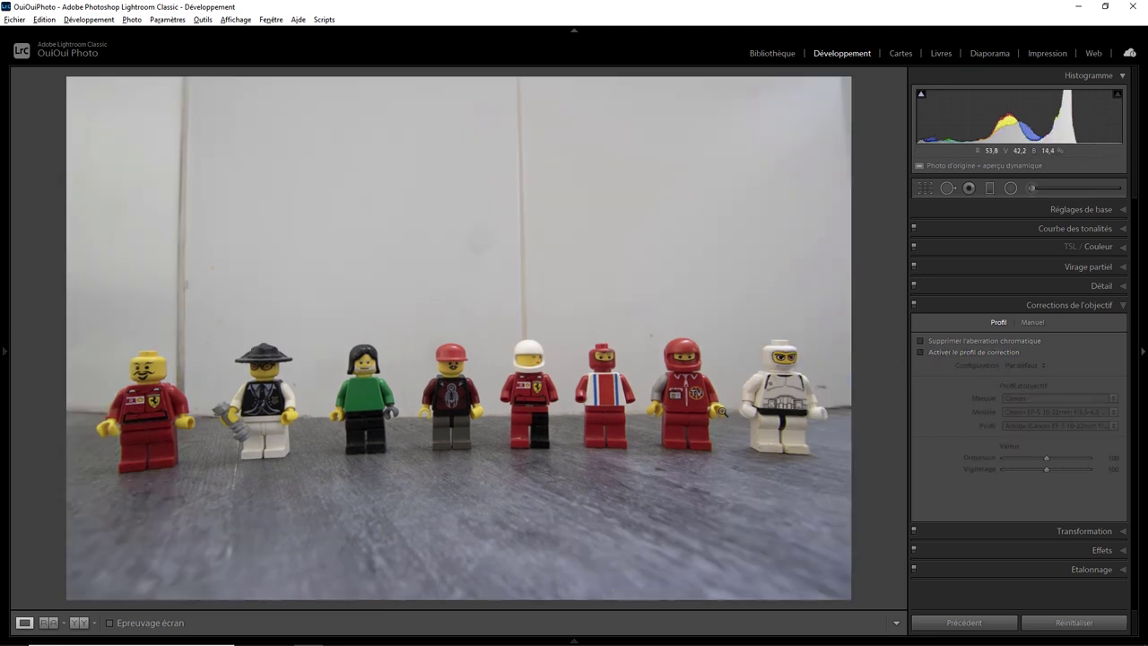
- Send the minifigure photo from Lightroom Classic to Perspective Efex via Modifier dans
right_click(465, 266)
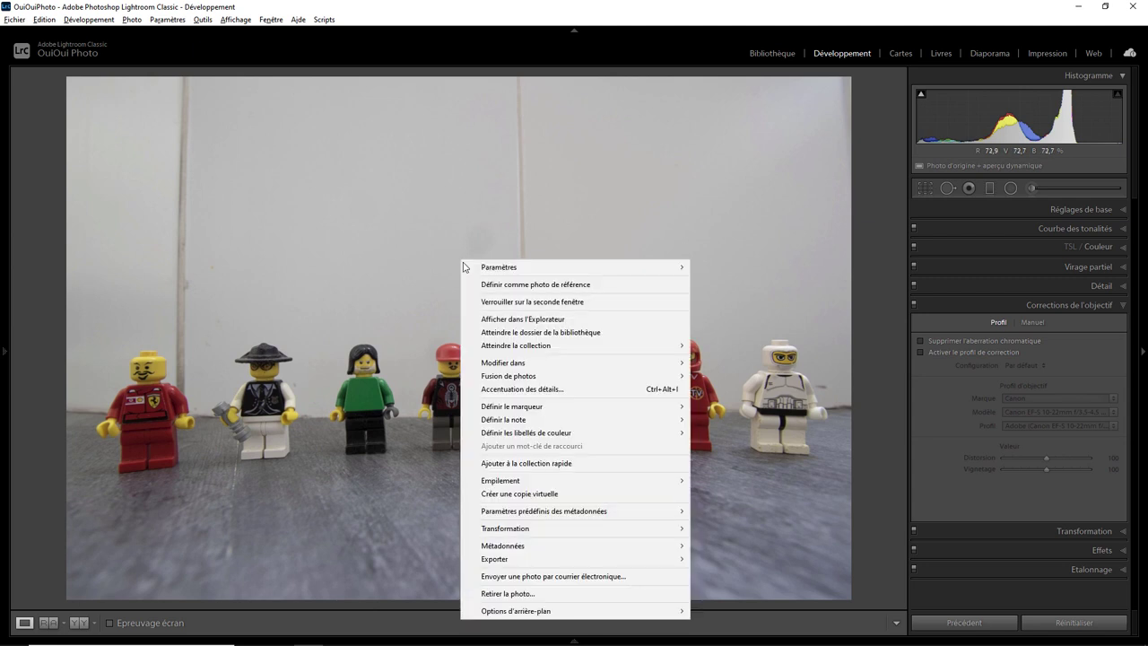
mouse_move(538, 363)
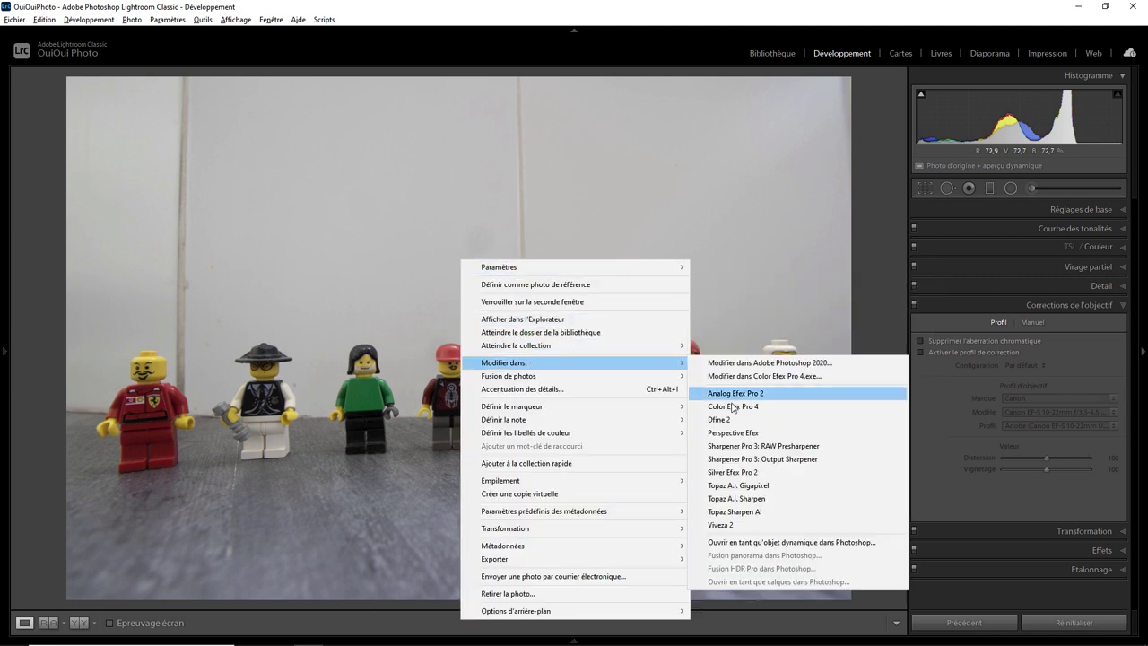
left_click(732, 433)
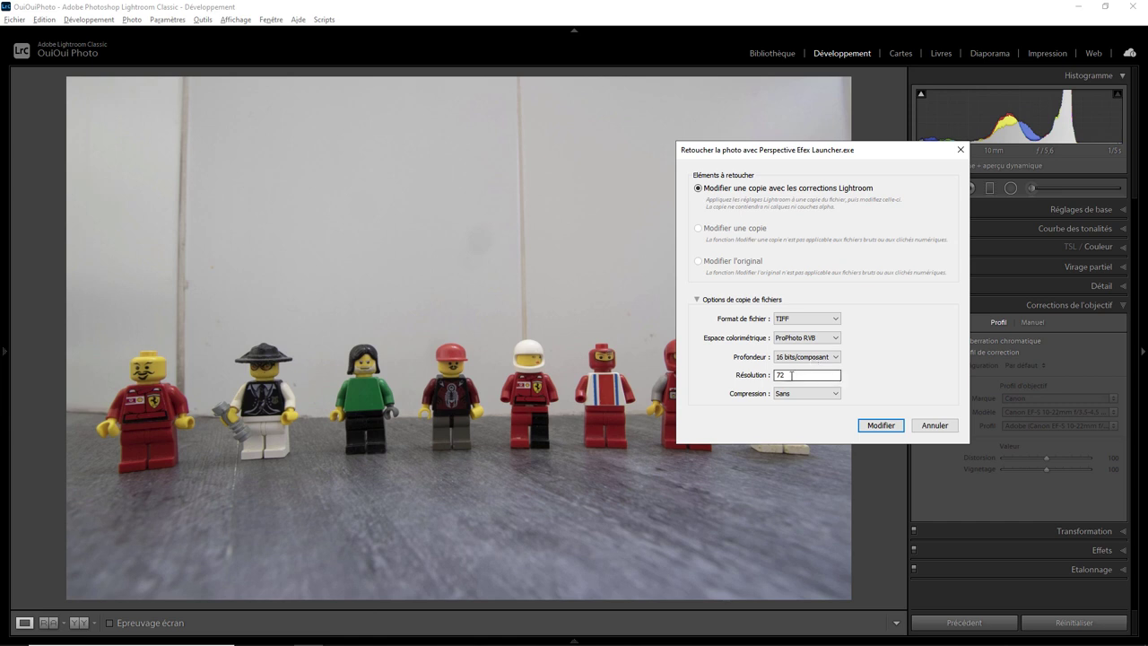
- Set the Perspective Efex copy's compression to ZIP, keeping TIFF, ProPhoto RVB, 16-bit
left_click(832, 396)
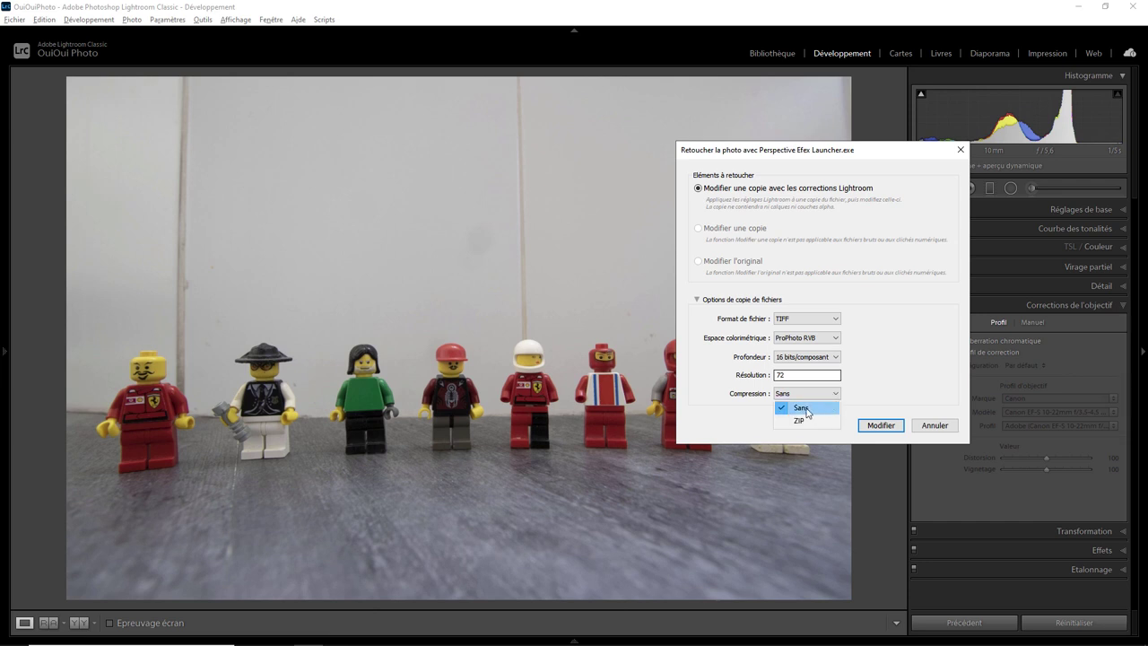
left_click(800, 420)
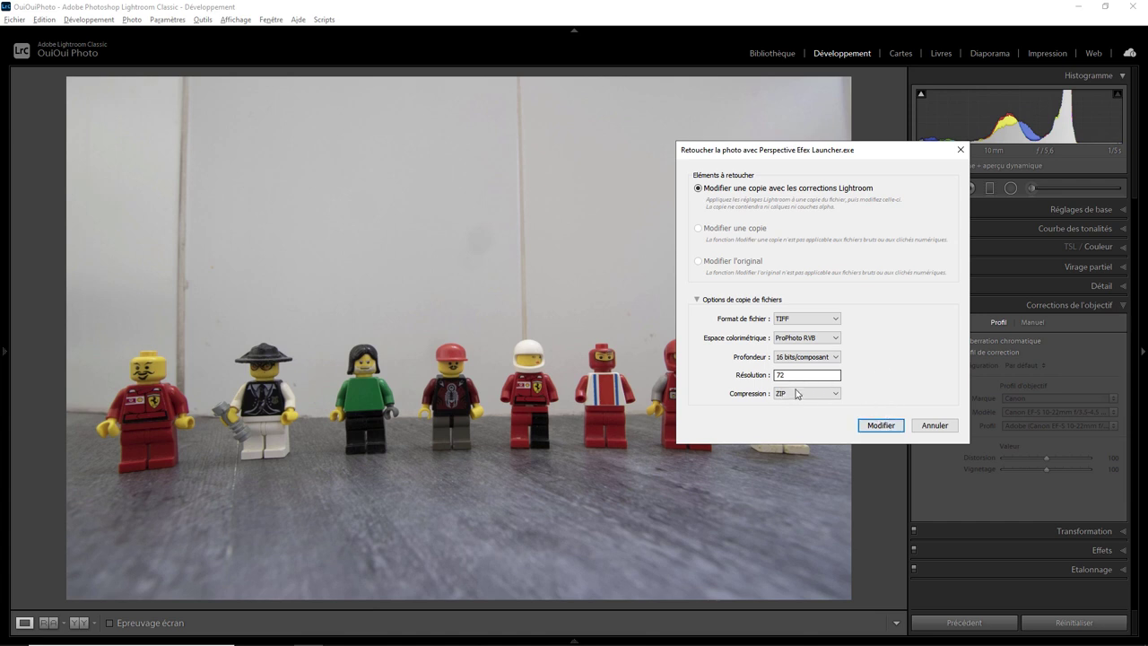
- Confirm the edit to open 003A8419-Modifier.tif in Perspective Efex
left_click(880, 427)
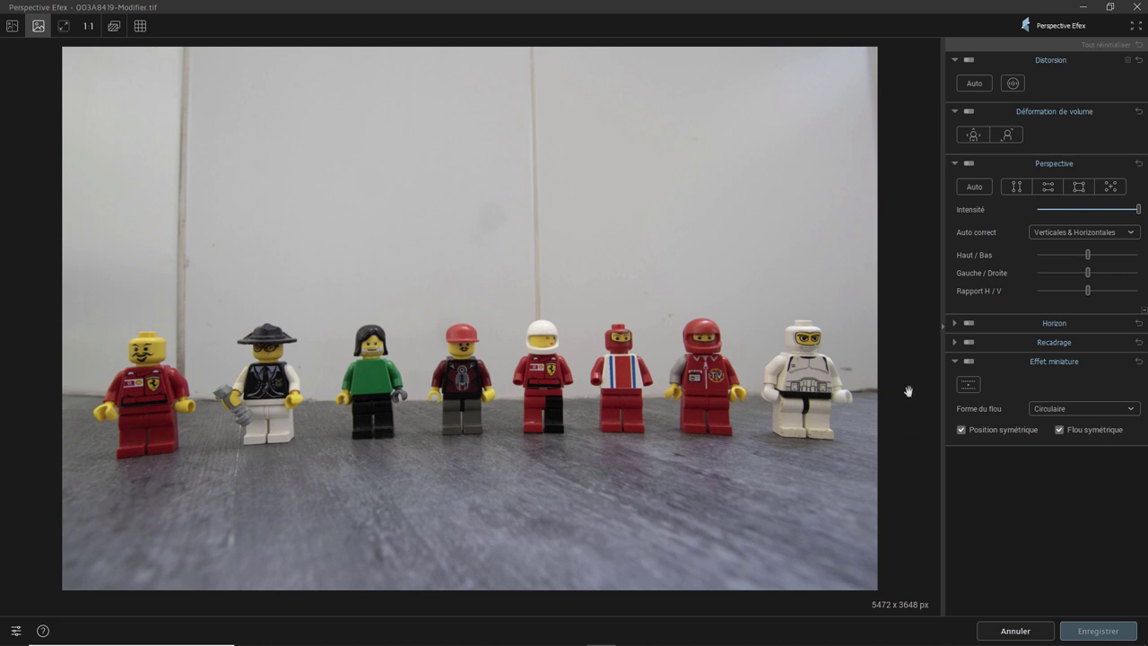
left_click(972, 83)
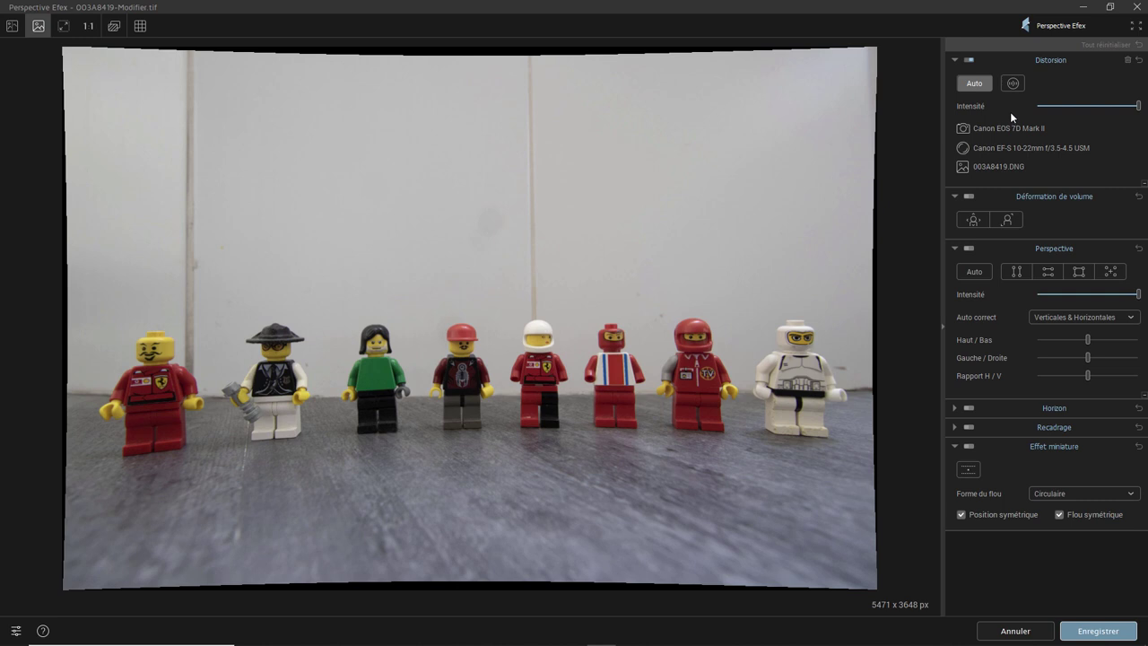
left_click(968, 59)
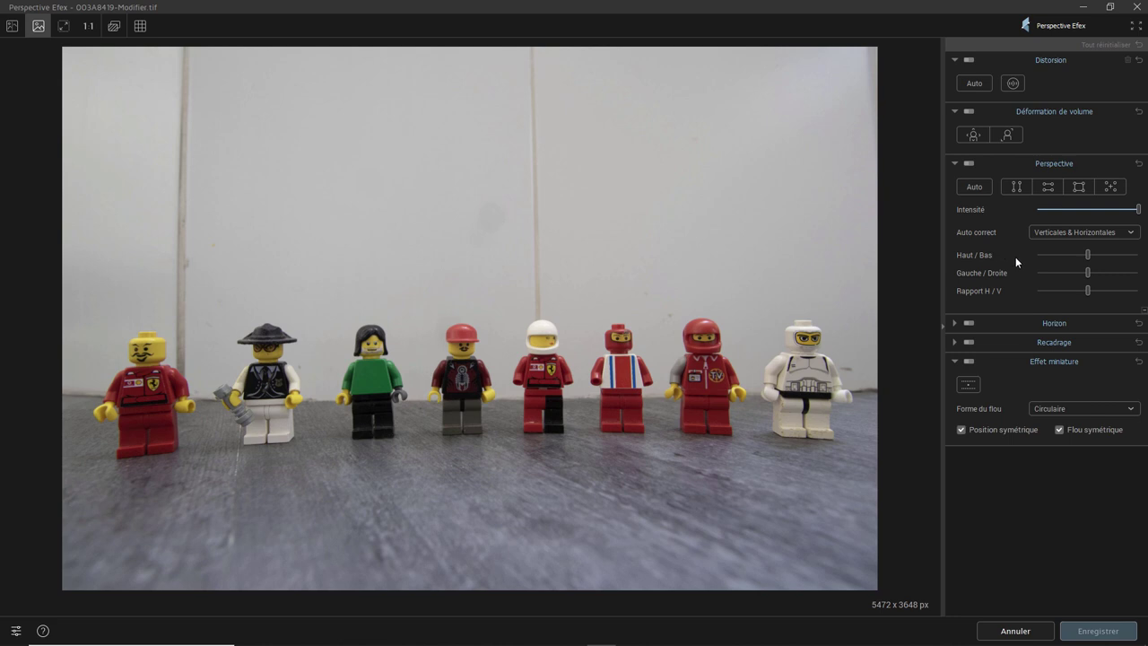
- Expand the Recadrage section to show crop options, with ratio at Conserver
left_click(953, 323)
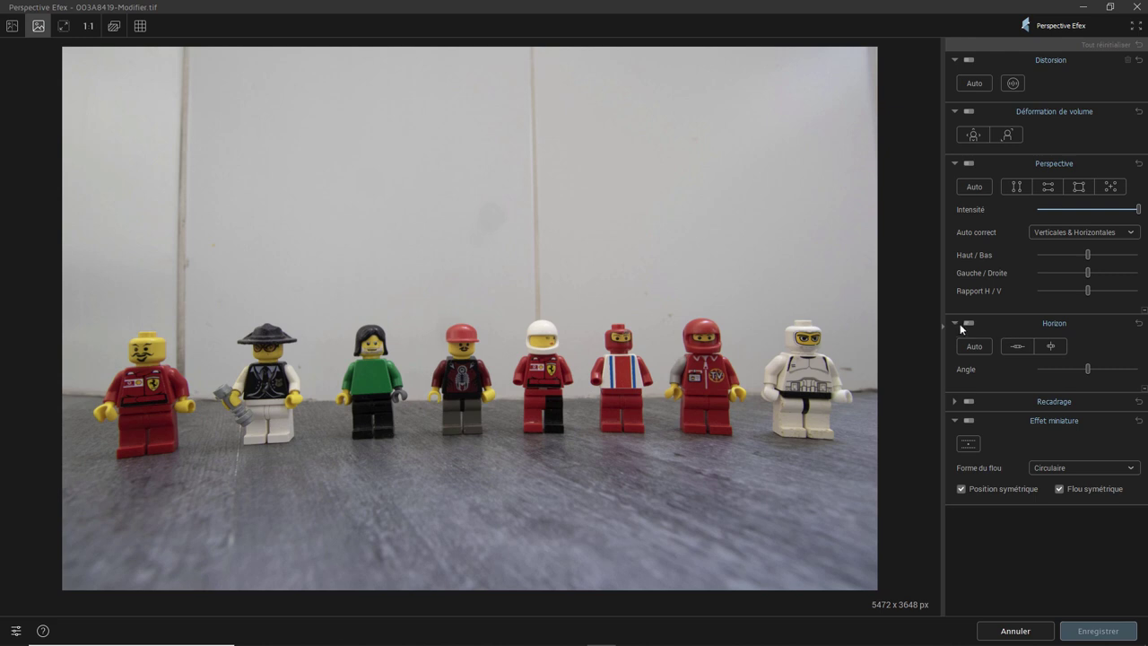
left_click(955, 322)
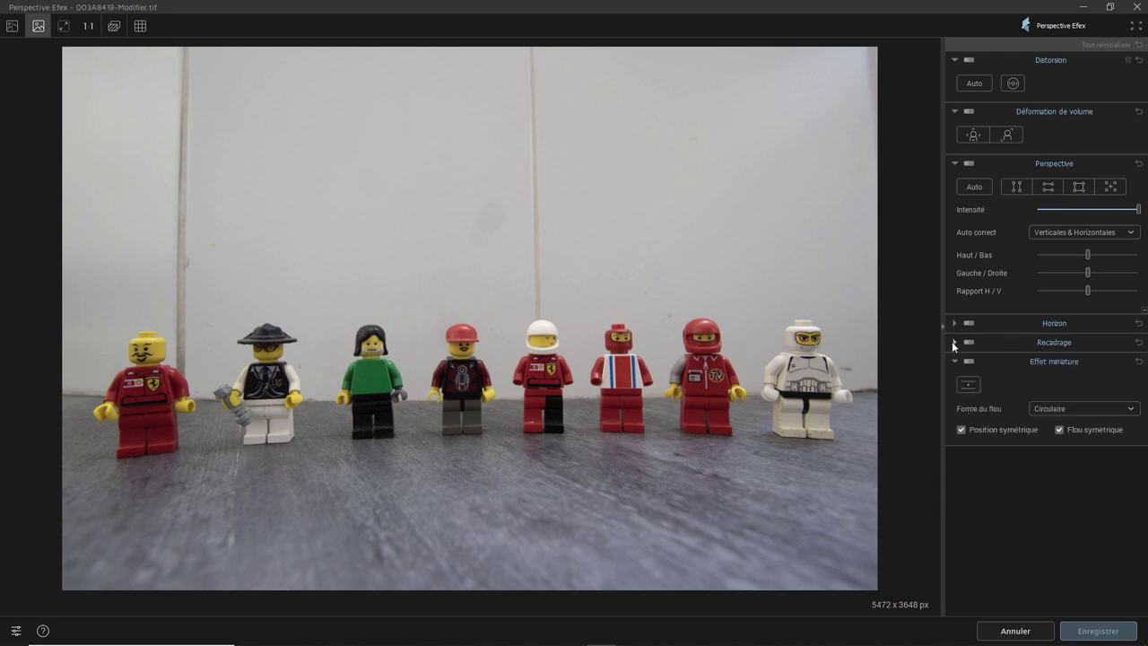
left_click(951, 342)
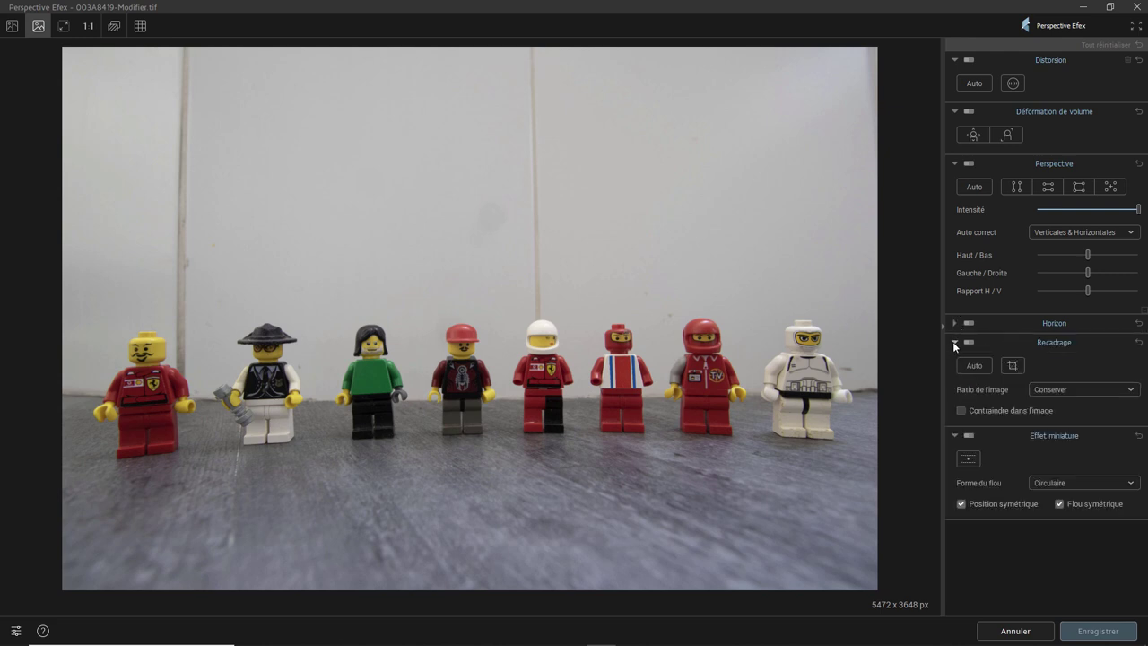
- Collapse the Recadrage section to reveal the volume deformation and miniature effect options
left_click(952, 342)
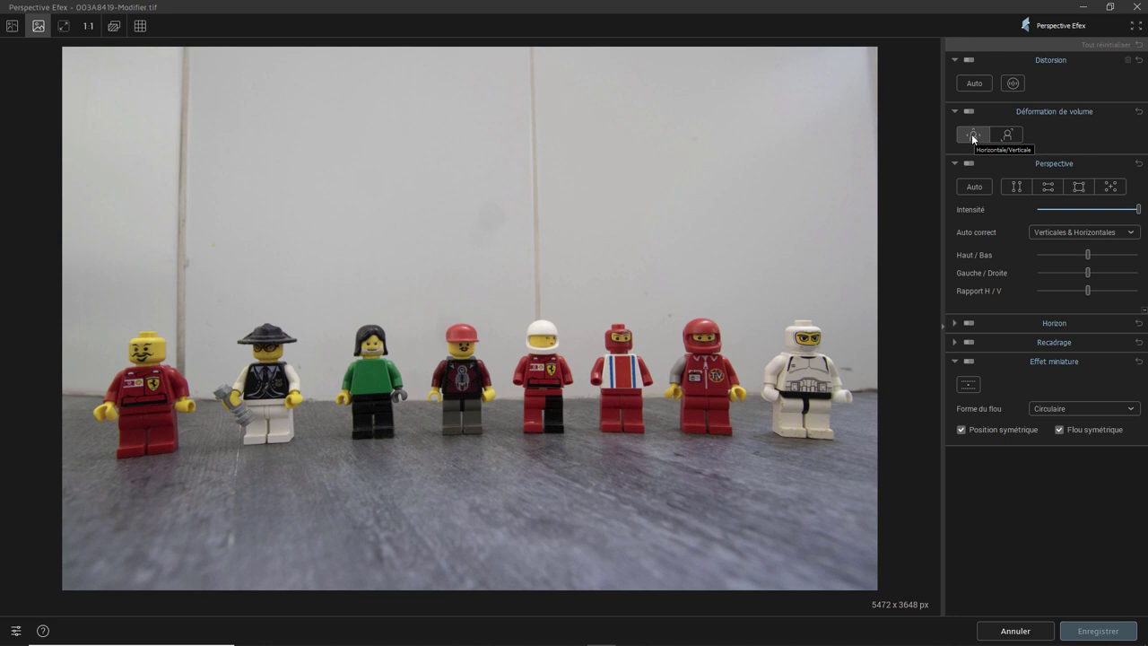
- Enable Horizontale/Verticale volume deformation, keeping the Horizontal strength at 100
left_click(971, 134)
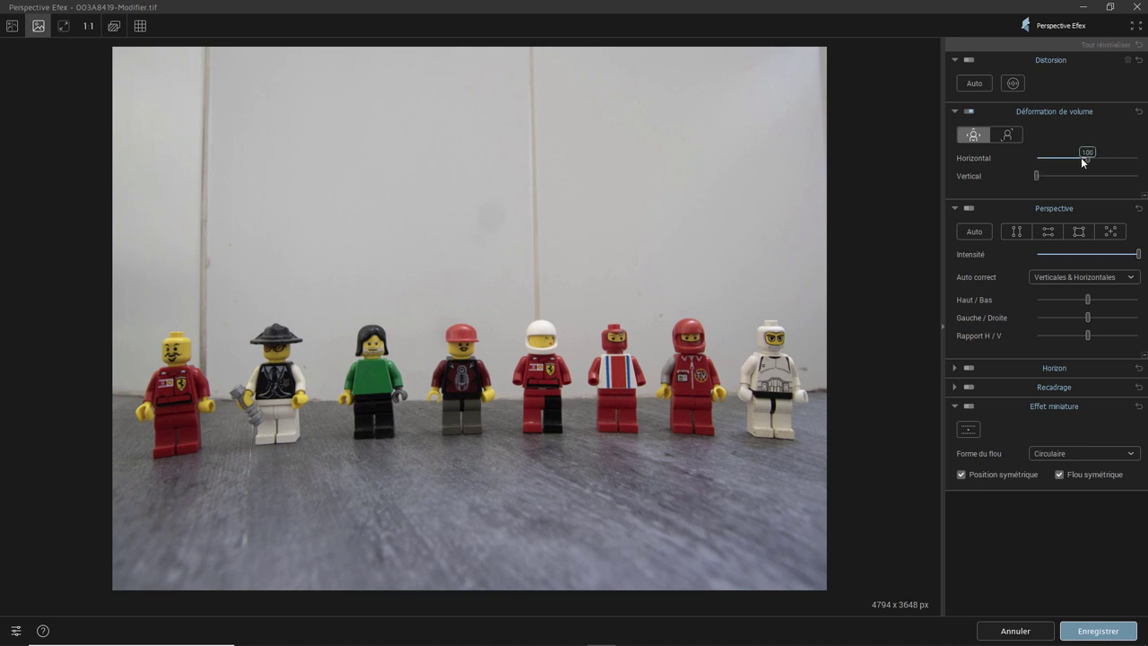
mouse_move(1091, 158)
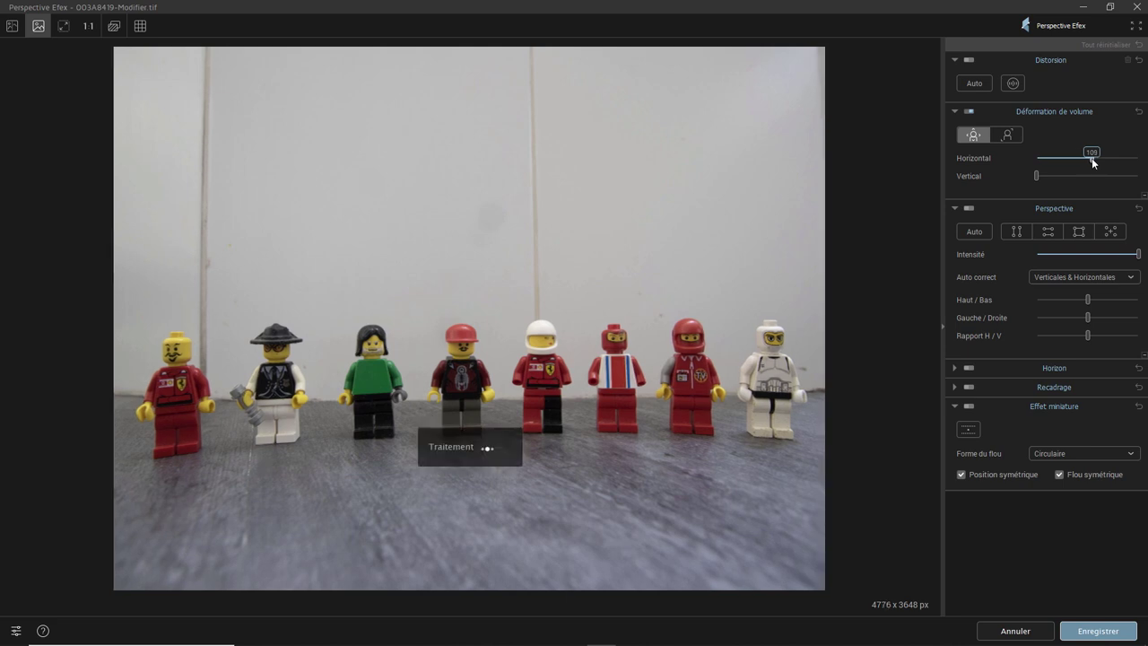
left_click_drag(1089, 162, 1115, 160)
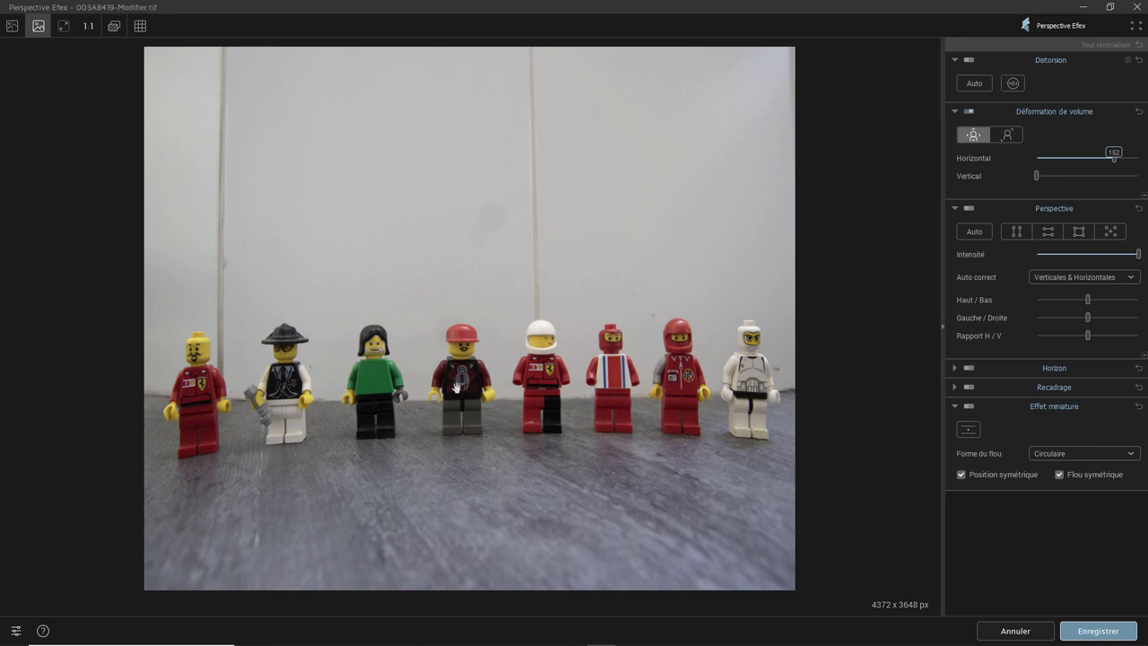
double_click(1116, 160)
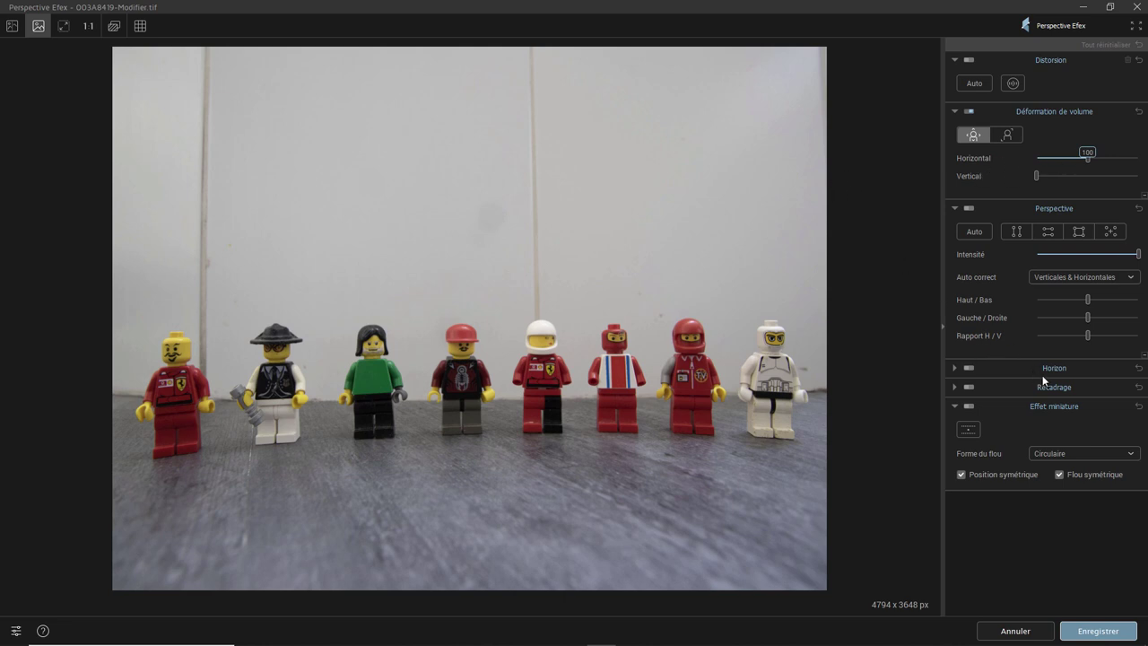
- Set the Recadrage image ratio to 3/2 and apply Recadrage Auto
left_click(954, 387)
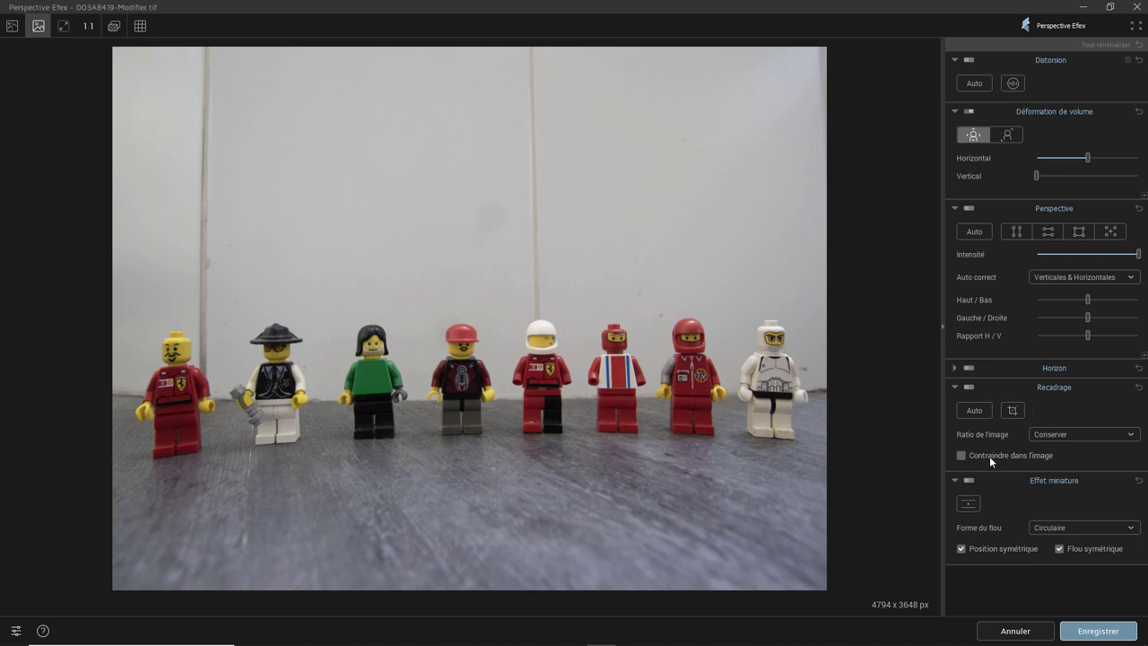
left_click(1067, 434)
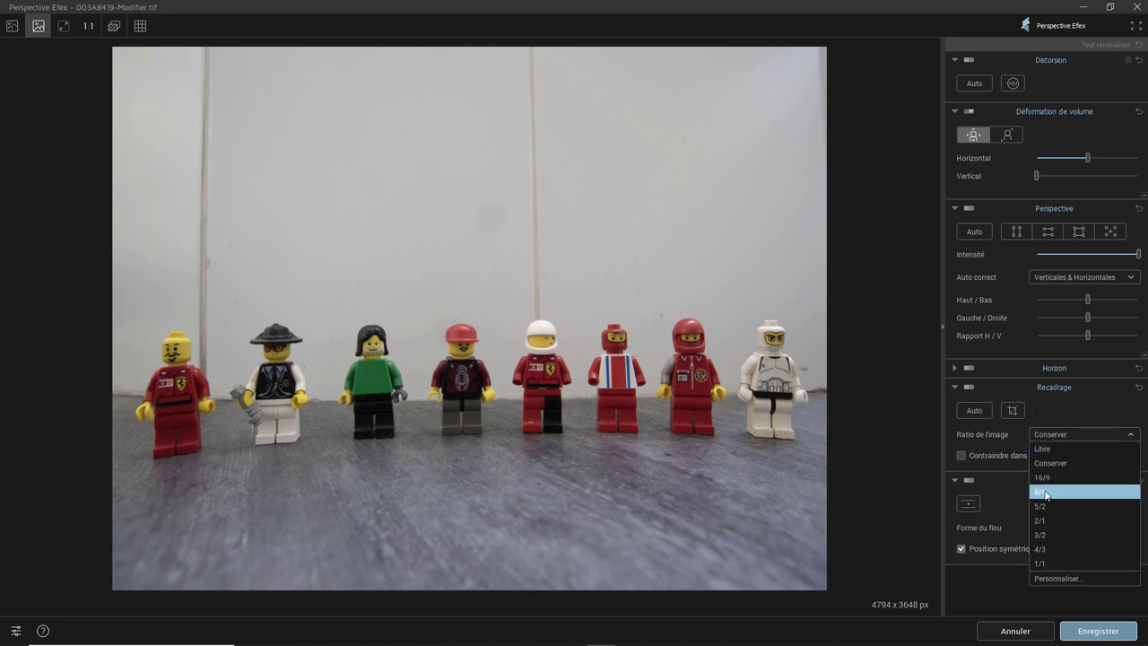
left_click(1056, 534)
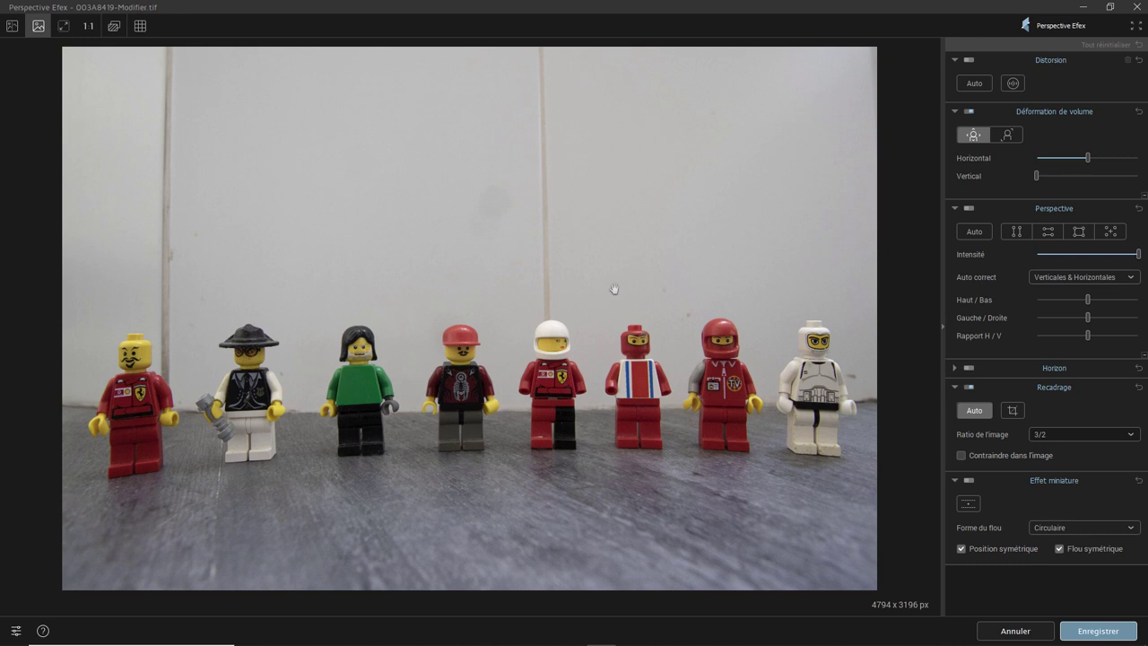
left_click(986, 412)
- Turn on Auto distortion correction, leaving Perspective Auto switched off
left_click(976, 85)
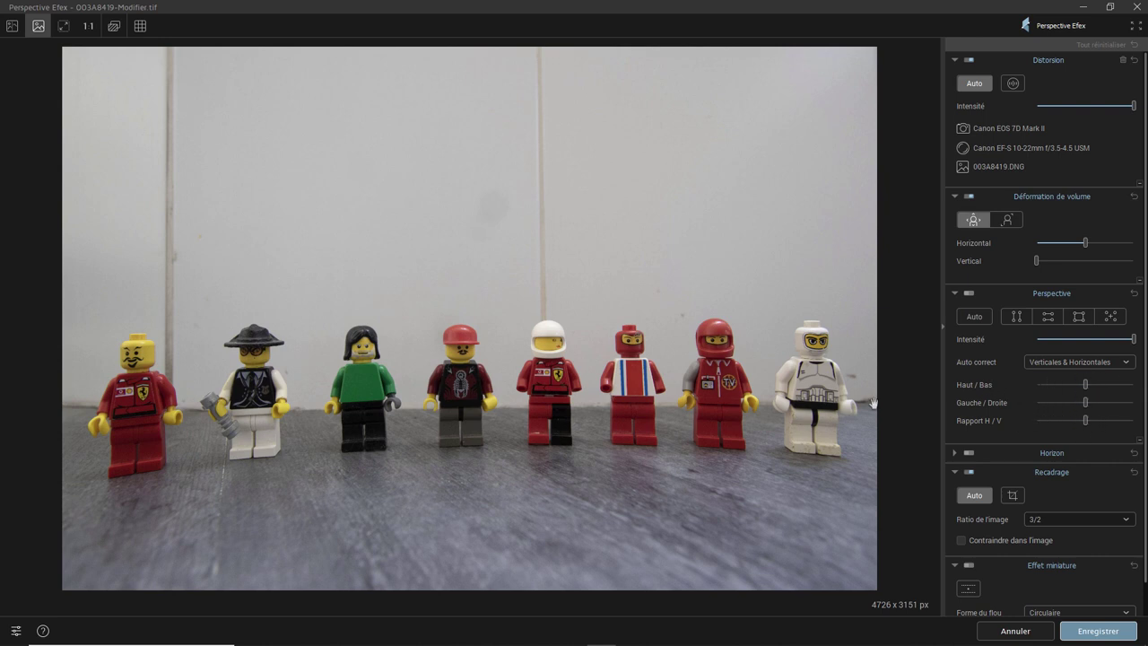
left_click(973, 317)
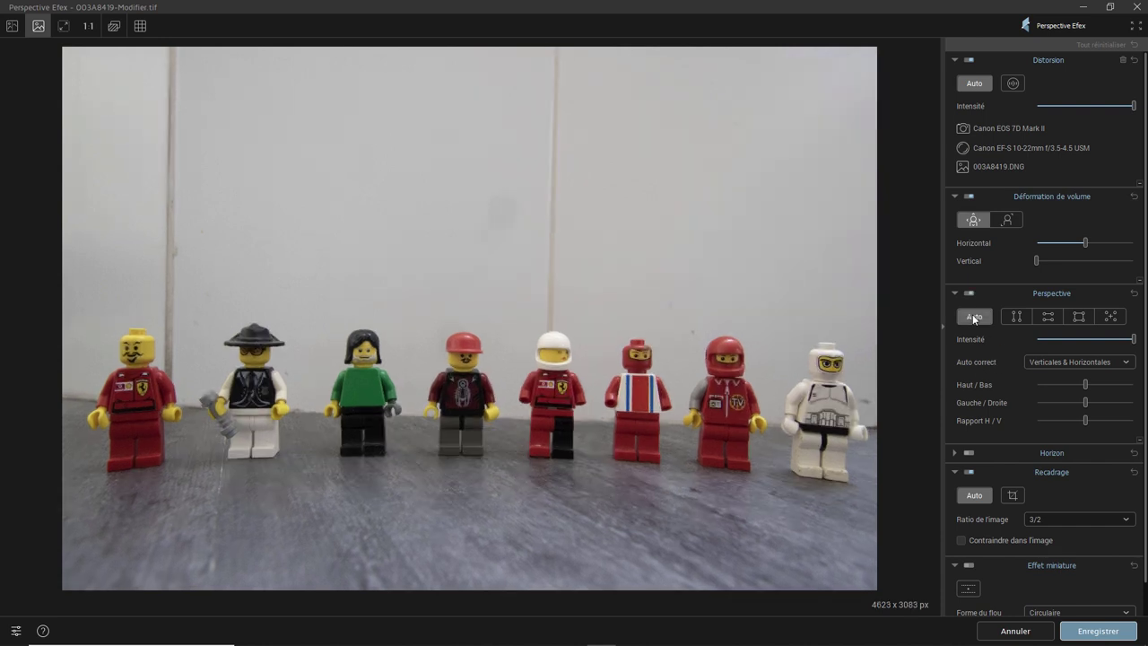
left_click(973, 317)
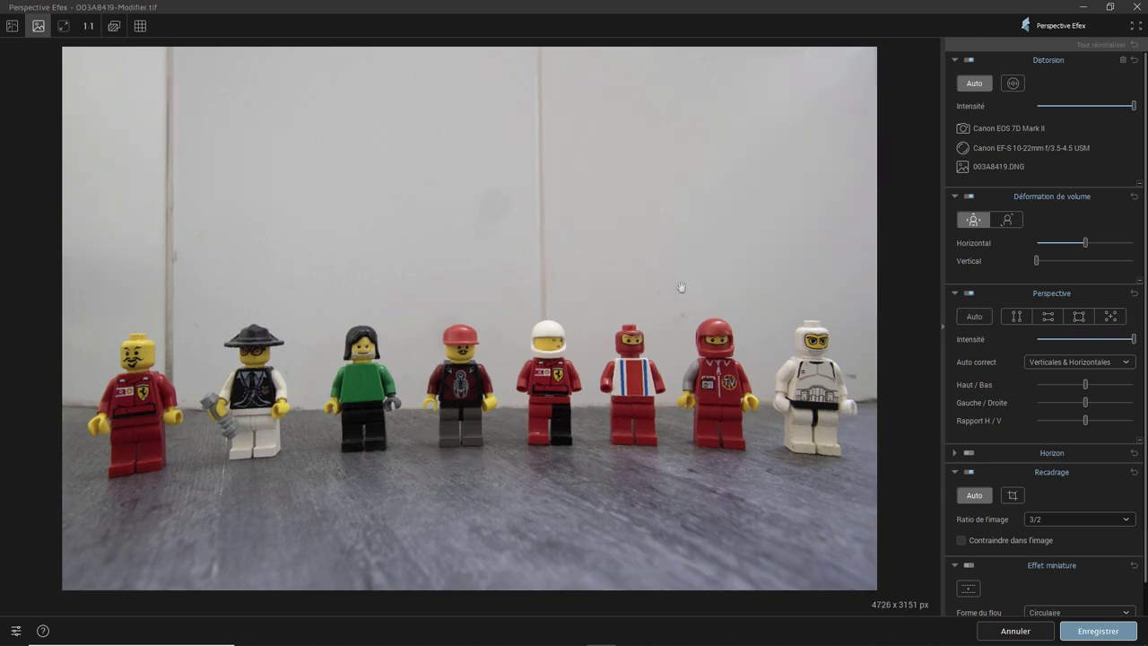